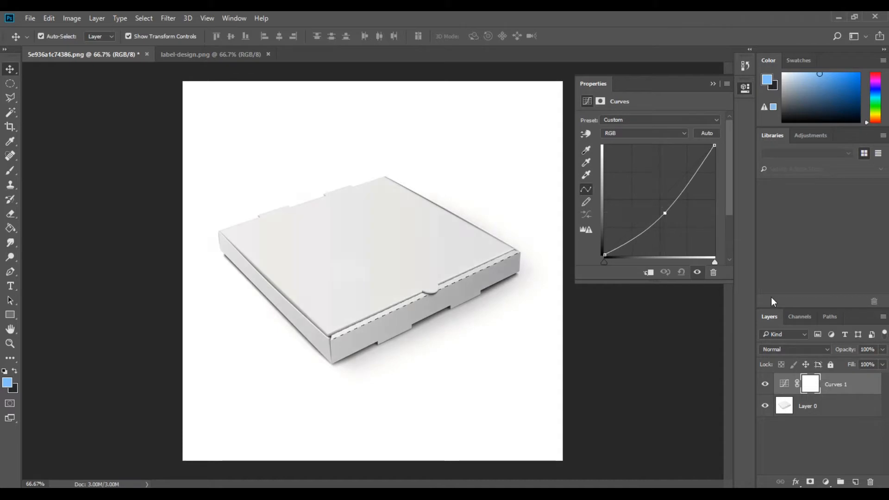
# Bring the artwork from label-design.png into the pizza box image as a new layer above Curves 1
pyautogui.click(809, 435)
pyautogui.click(202, 55)
pyautogui.moveTo(153, 81); pyautogui.dragTo(294, 175)
pyautogui.moveTo(363, 179); pyautogui.dragTo(416, 227)
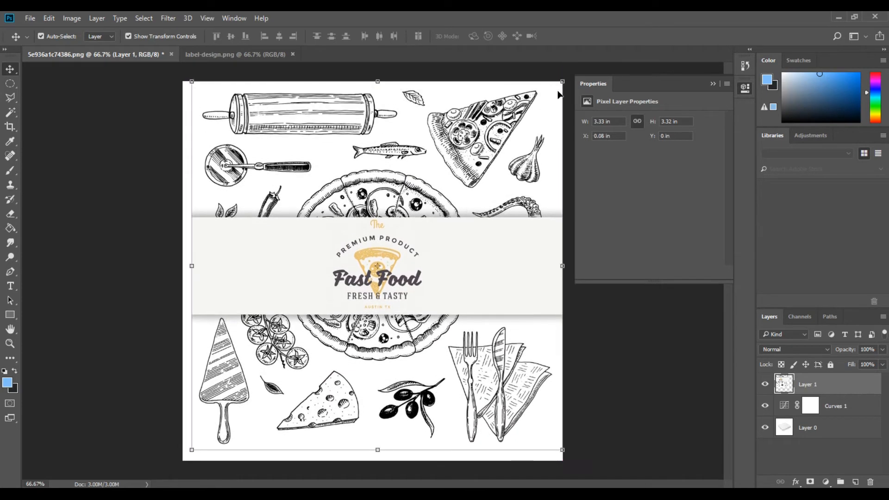
# Scale the label artwork to about 93% and convert its layer to a Smart Object
pyautogui.hotkey('ctrl', 't')
pyautogui.moveTo(562, 82); pyautogui.dragTo(550, 94)
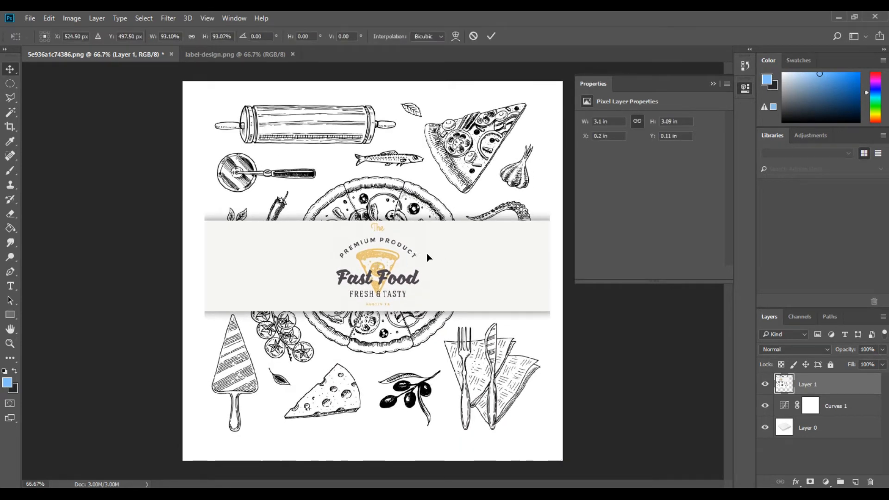
pyautogui.press('Return')
pyautogui.rightClick(821, 384)
pyautogui.click(620, 223)
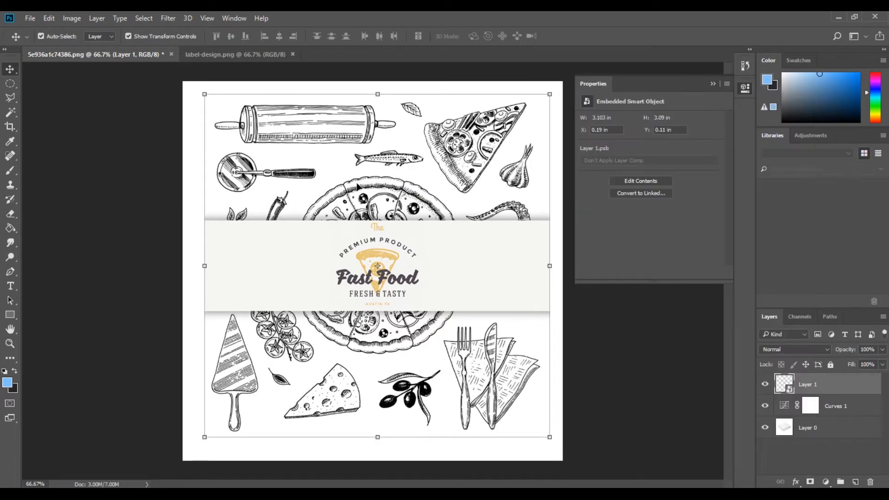
# Distort the label artwork so its four corners roughly match the corners of the pizza box lid
pyautogui.press('ctrl')
pyautogui.hotkey('ctrl', 't')
pyautogui.moveTo(549, 94); pyautogui.dragTo(385, 182)
pyautogui.moveTo(549, 437); pyautogui.dragTo(513, 252)
pyautogui.moveTo(205, 437); pyautogui.dragTo(329, 338)
pyautogui.moveTo(205, 94); pyautogui.dragTo(222, 235)
# Fine-tune the artwork's front and left corners so they sit exactly on the lid's corners
pyautogui.scroll(4, 331, 329)
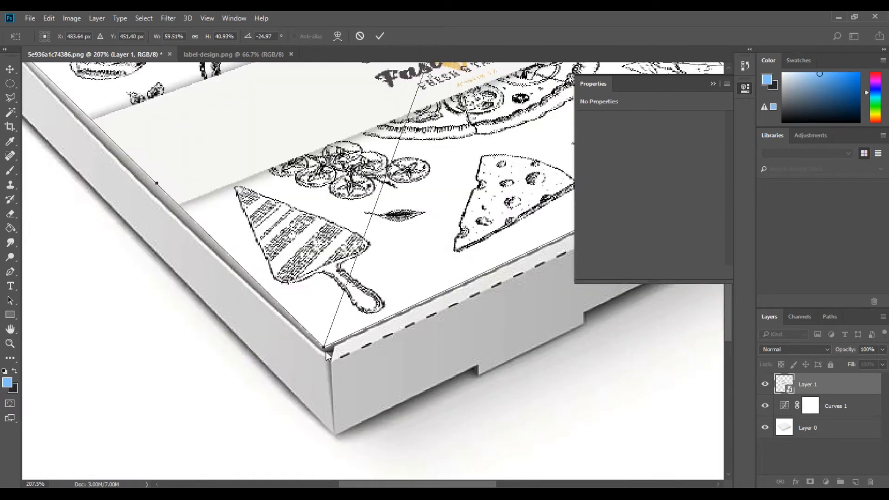
pyautogui.moveTo(325, 349); pyautogui.dragTo(325, 344)
pyautogui.click(713, 84)
pyautogui.scroll(-2, 585, 225)
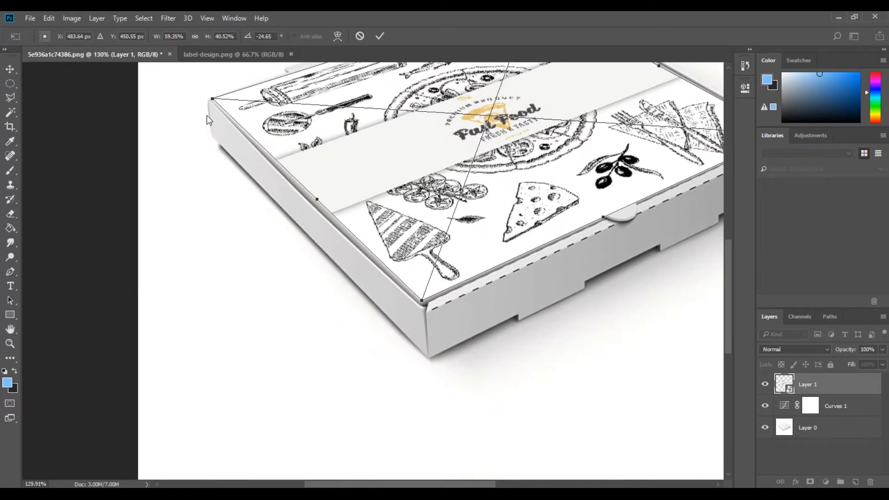
pyautogui.moveTo(212, 114); pyautogui.dragTo(109, 222)
pyautogui.scroll(3, 445, 111)
pyautogui.moveTo(452, 115); pyautogui.dragTo(451, 114)
pyautogui.scroll(-2, 401, 184)
# Align the artwork's right corner with the lid's right corner and apply the transformation
pyautogui.hotkey('alt', 'space')
pyautogui.moveTo(348, 236); pyautogui.dragTo(268, 223)
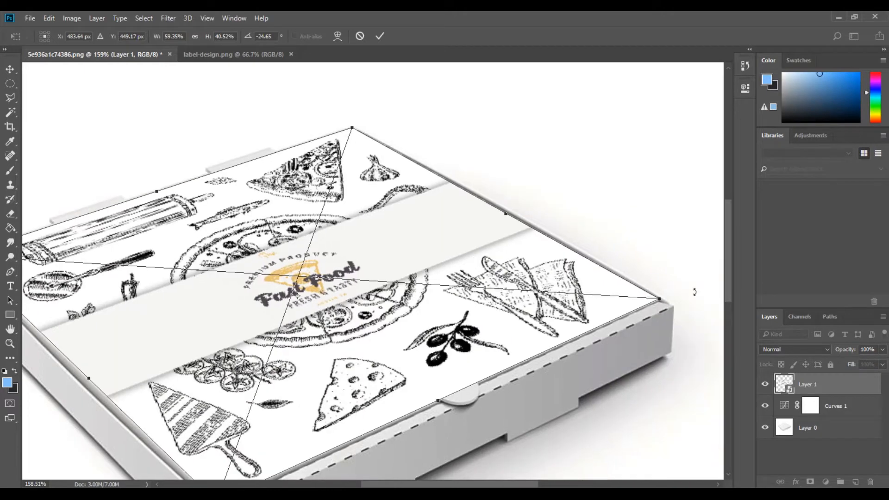
pyautogui.moveTo(652, 307); pyautogui.dragTo(597, 294)
pyautogui.scroll(2, 698, 306)
pyautogui.scroll(1, 604, 298)
pyautogui.scroll(-3, 597, 294)
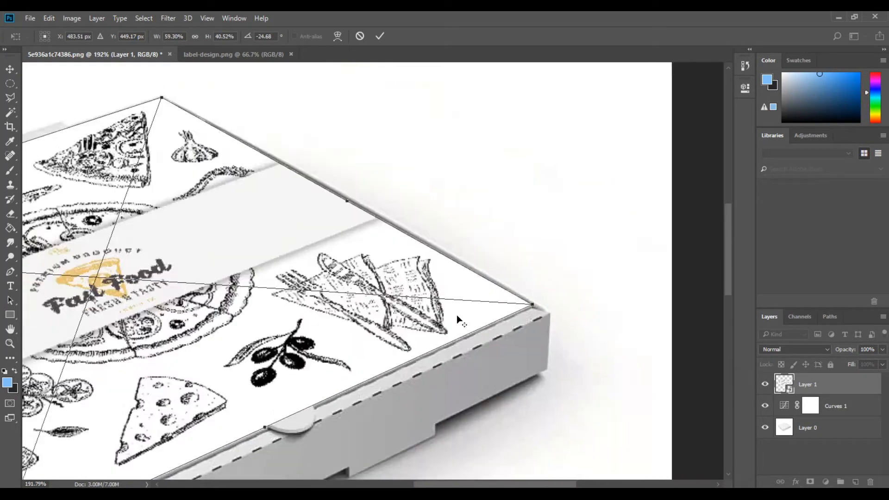
pyautogui.press('Return')
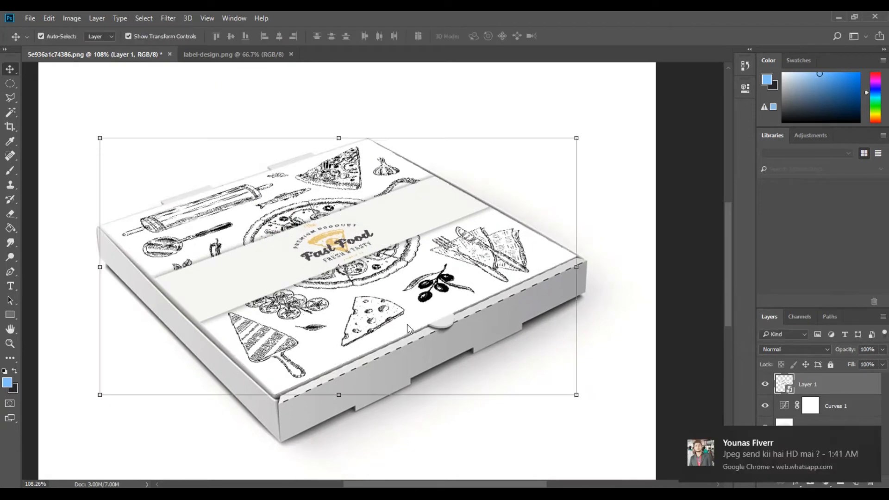
# Set the blend mode of the label artwork layer to Multiply
pyautogui.click(798, 351)
pyautogui.click(773, 162)
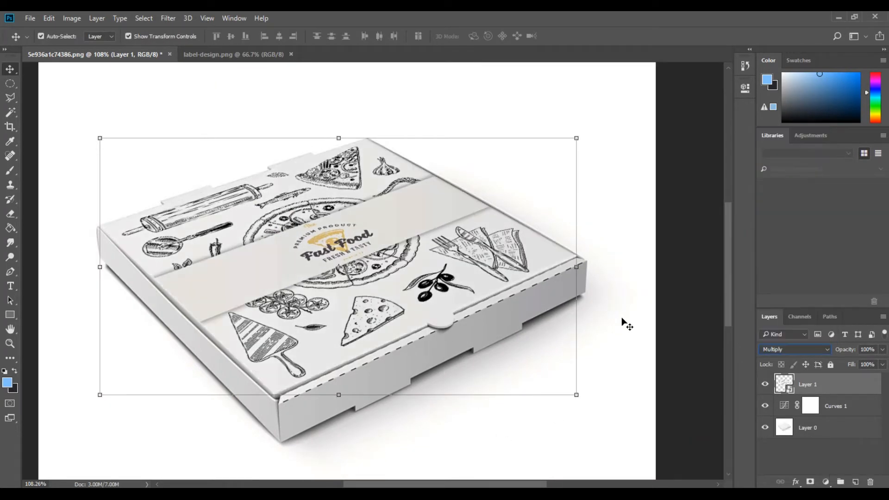
pyautogui.click(623, 319)
pyautogui.scroll(-2, 476, 288)
pyautogui.scroll(-2, 477, 287)
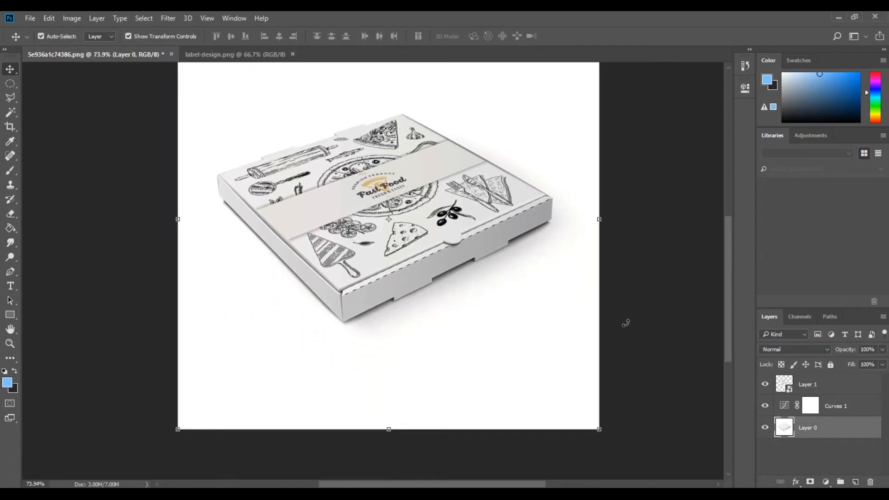
# Rename the label artwork layer as Your Design
pyautogui.click(810, 387)
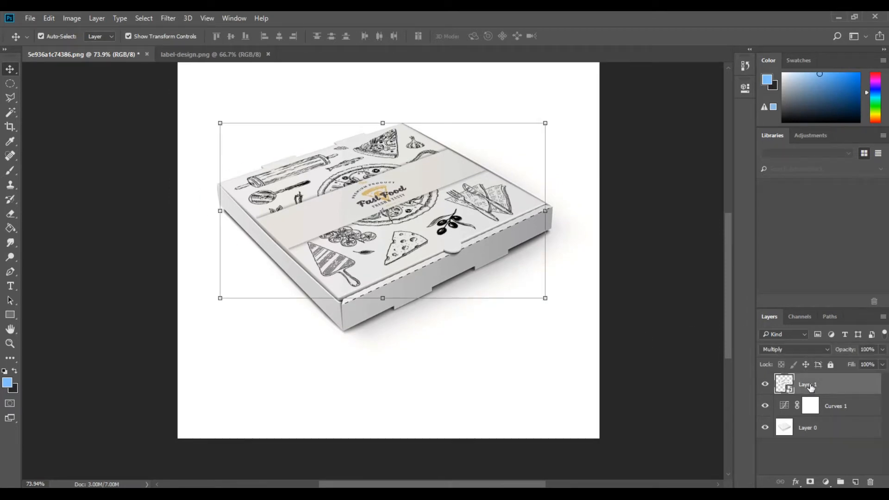
pyautogui.doubleClick(810, 385)
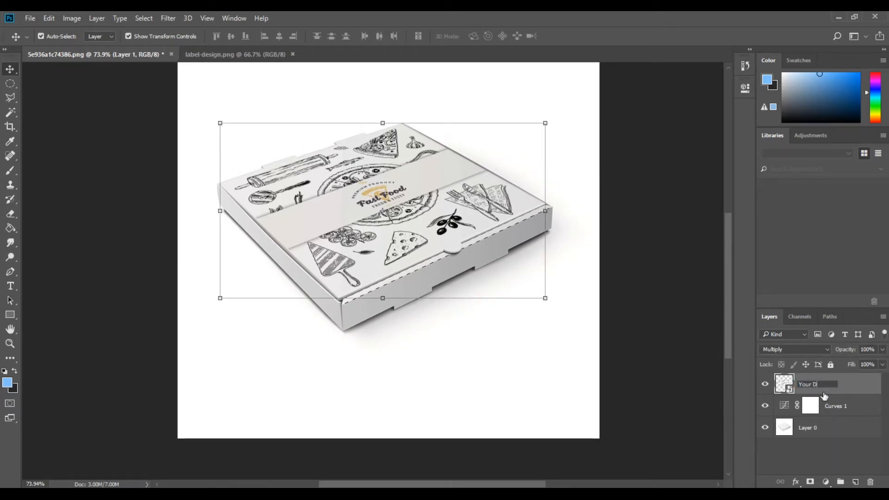
pyautogui.press('Return')
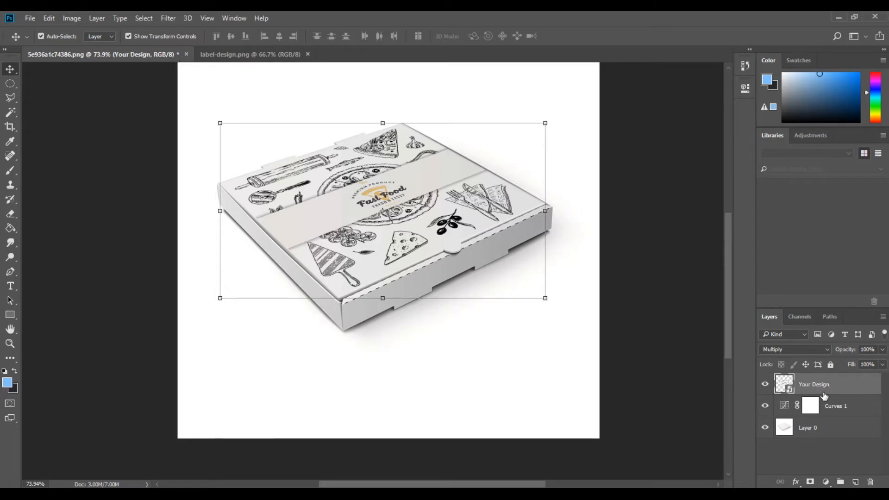
# Add a light blue Solid Color fill layer above Your Design and lower its opacity to 16%
pyautogui.click(827, 451)
pyautogui.click(825, 481)
pyautogui.click(821, 248)
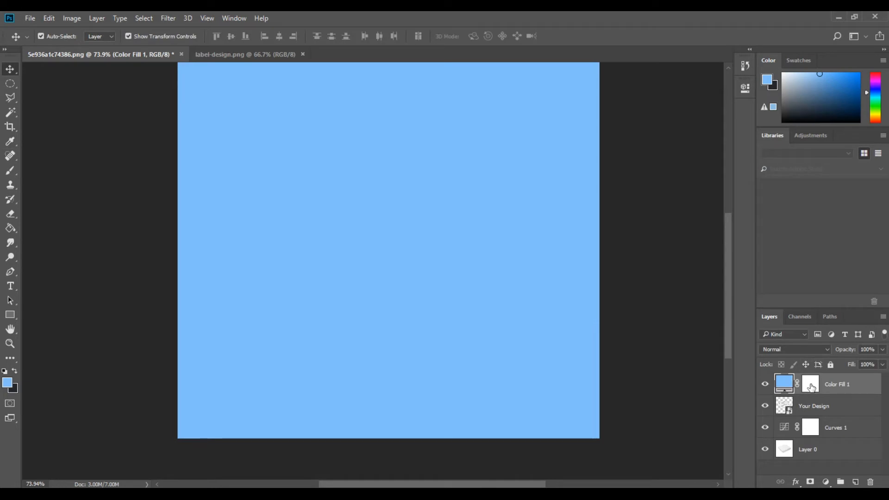
pyautogui.click(811, 387)
pyautogui.click(7, 382)
pyautogui.click(764, 123)
pyautogui.click(883, 351)
pyautogui.moveTo(860, 362); pyautogui.dragTo(839, 362)
# Start a Pen tool path at the box's left corner and trace the rear lid edge with its tabs to the back corner
pyautogui.scroll(5, 241, 186)
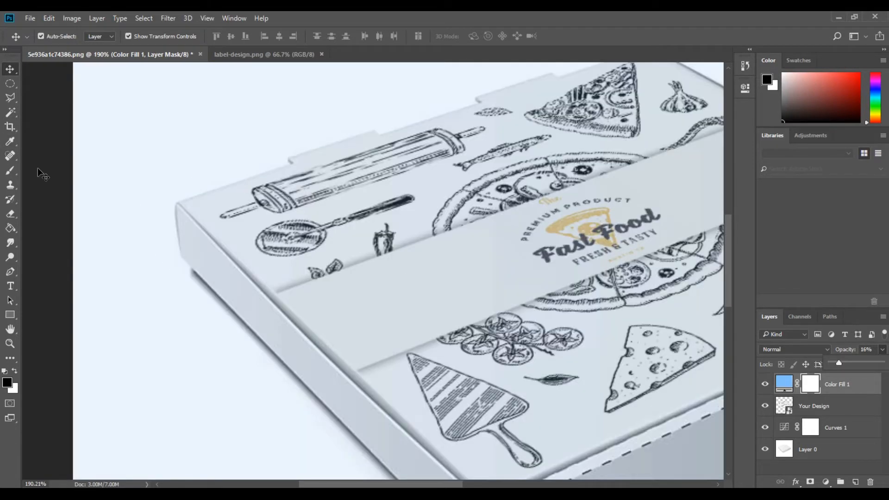
pyautogui.press('p')
pyautogui.click(177, 202)
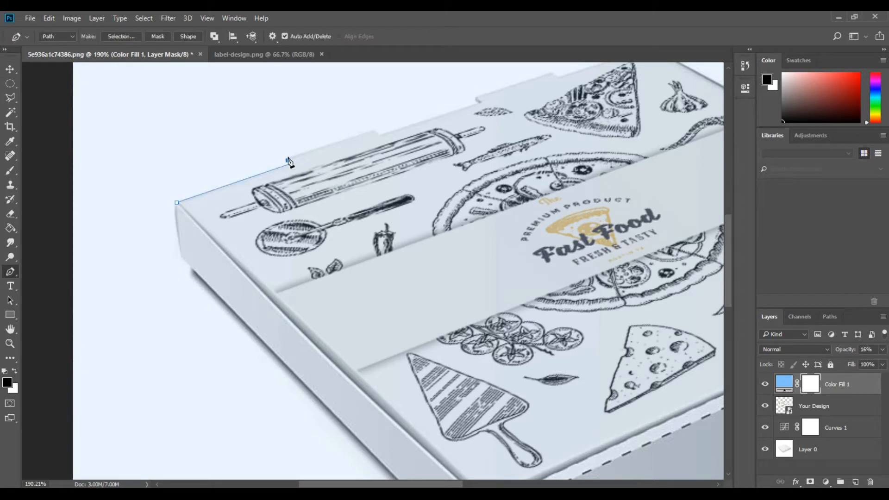
pyautogui.click(372, 130)
pyautogui.click(477, 102)
pyautogui.moveTo(513, 104); pyautogui.dragTo(281, 231)
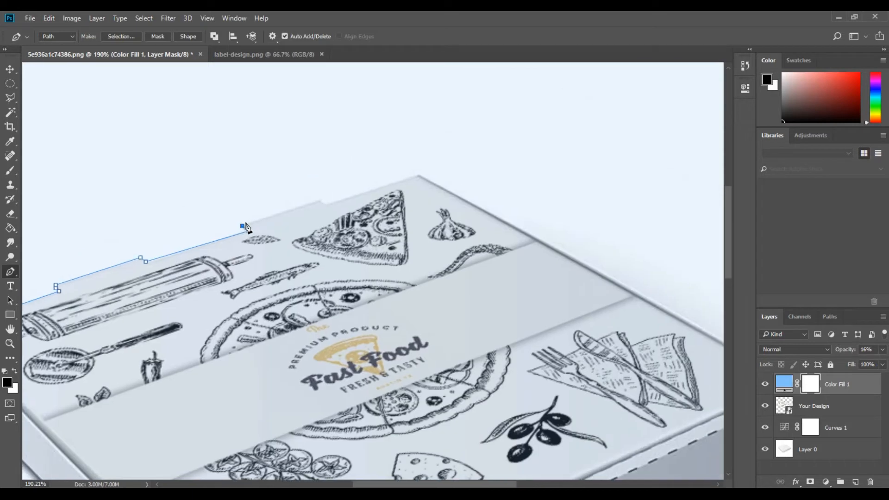
pyautogui.scroll(3, 246, 228)
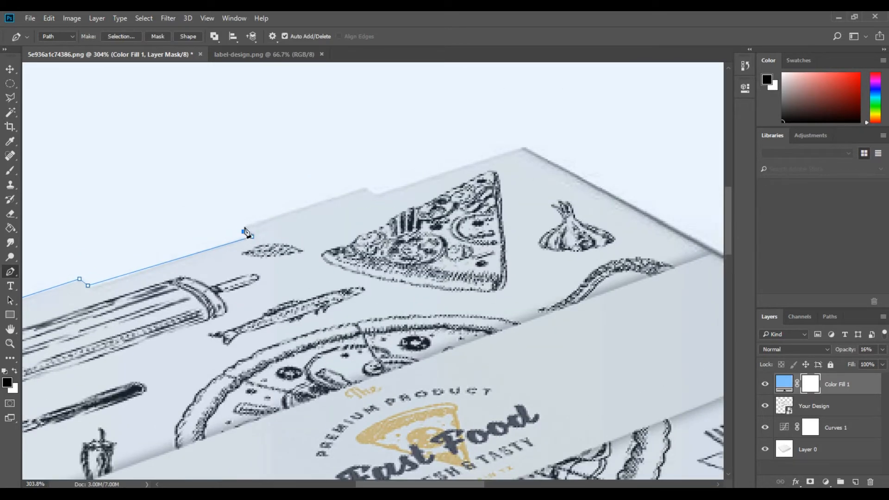
pyautogui.click(363, 188)
pyautogui.click(524, 148)
# Continue the pen path along the lid's right edge, from the back corner to the rounded right corner
pyautogui.moveTo(597, 243); pyautogui.dragTo(242, 143)
pyautogui.scroll(-3, 454, 236)
pyautogui.moveTo(512, 297); pyautogui.dragTo(456, 278)
pyautogui.click(388, 194)
pyautogui.click(500, 257)
pyautogui.moveTo(629, 337); pyautogui.dragTo(632, 346)
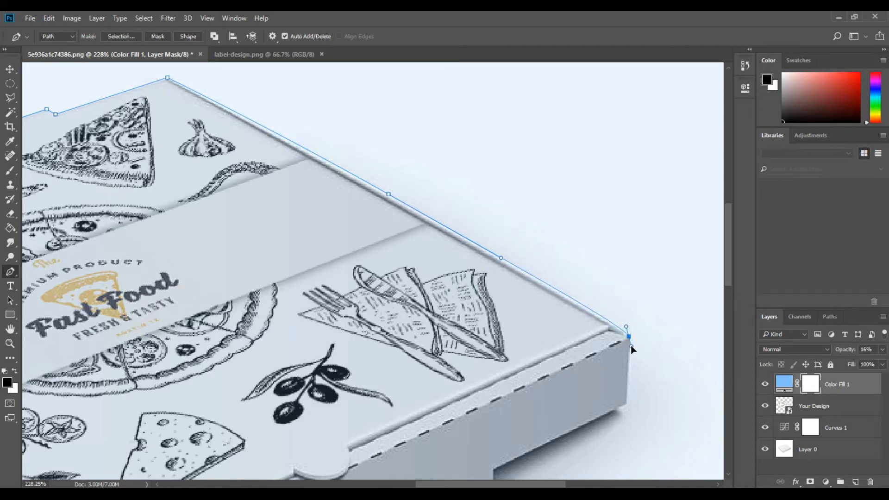
# Trace the box's right corner and front bottom edge, including its notches, down to the front bottom corner
pyautogui.scroll(2, 644, 343)
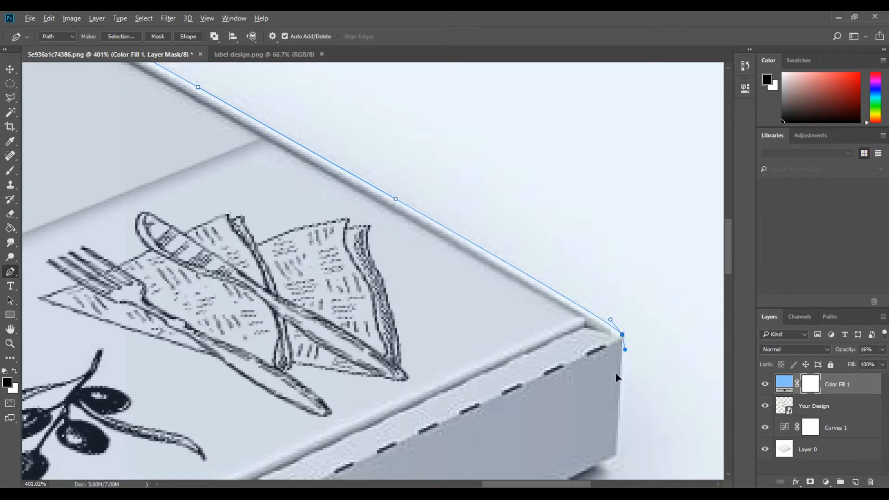
pyautogui.scroll(-3, 618, 344)
pyautogui.scroll(-1, 615, 340)
pyautogui.click(617, 293)
pyautogui.click(381, 410)
pyautogui.scroll(-3, 383, 407)
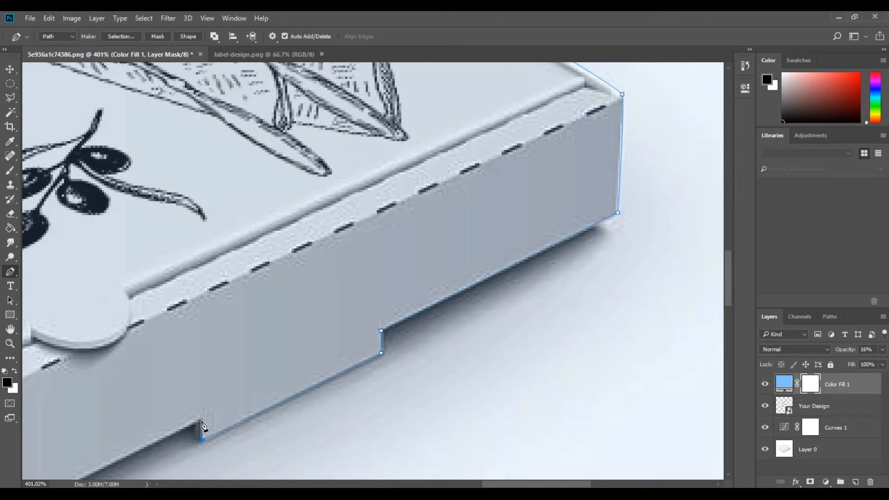
pyautogui.moveTo(202, 425); pyautogui.dragTo(555, 187)
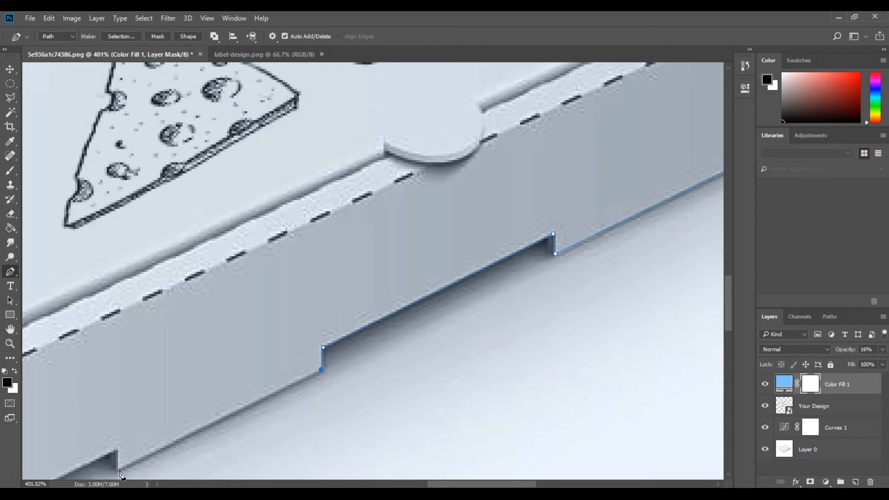
pyautogui.moveTo(177, 386); pyautogui.dragTo(410, 285)
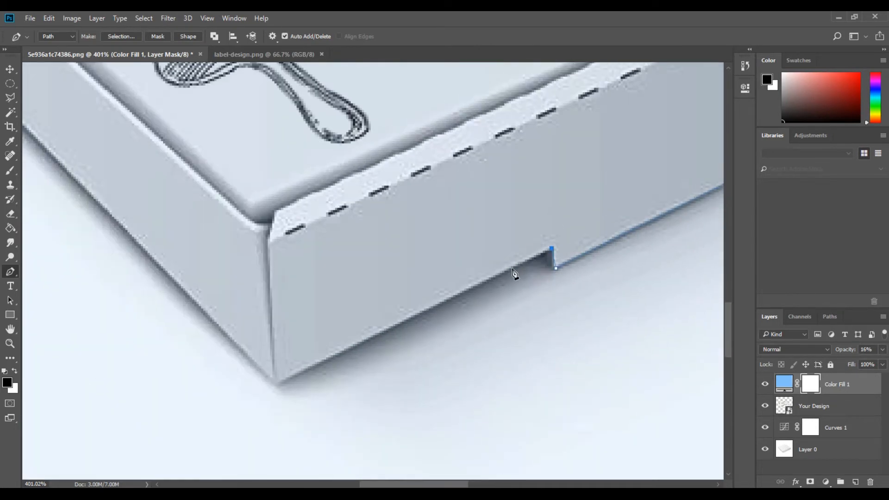
pyautogui.click(271, 380)
# Trace the left side's bottom edge and close the path around the curved left corner of the box
pyautogui.moveTo(384, 342); pyautogui.dragTo(566, 403)
pyautogui.scroll(-3, 355, 315)
pyautogui.moveTo(297, 248); pyautogui.dragTo(510, 394)
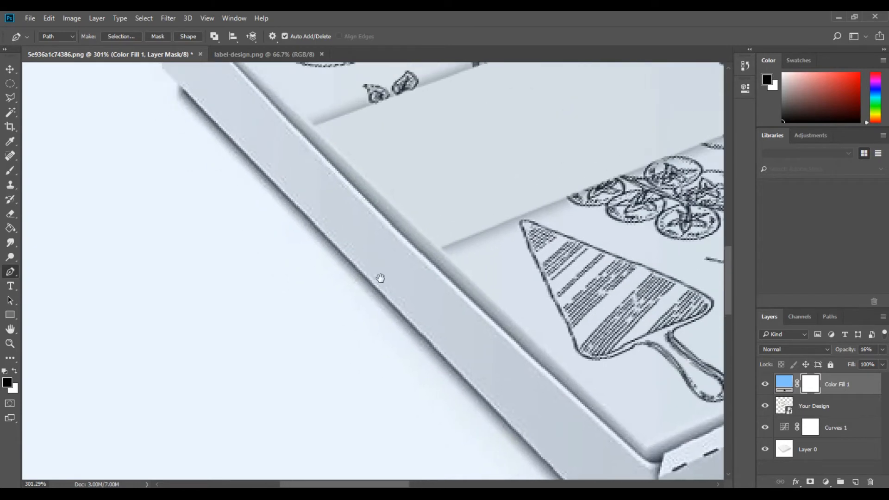
pyautogui.moveTo(375, 266); pyautogui.dragTo(419, 351)
pyautogui.scroll(3, 199, 150)
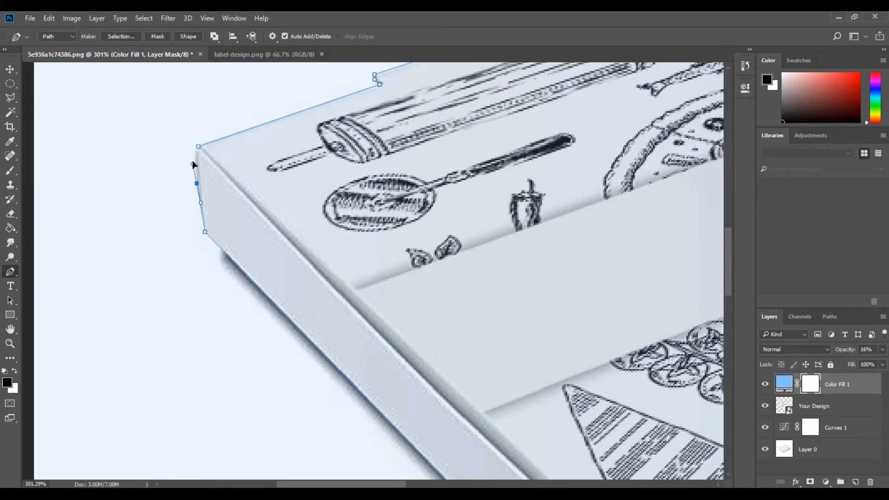
pyautogui.click(196, 183)
pyautogui.keyDown('alt'); pyautogui.scroll(3, 199, 186); pyautogui.keyUp('alt')
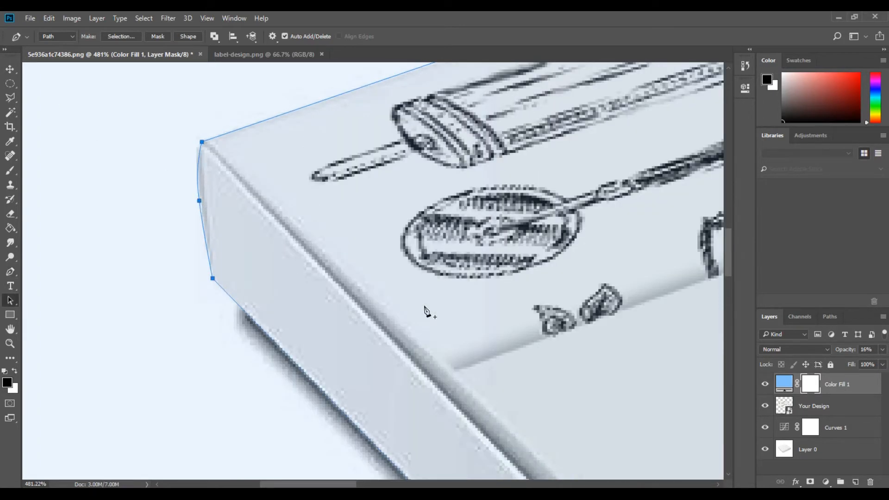
# Convert the box outline path into a new anti-aliased selection with a 0-pixel feather radius
pyautogui.hotkey('ctrl', '0')
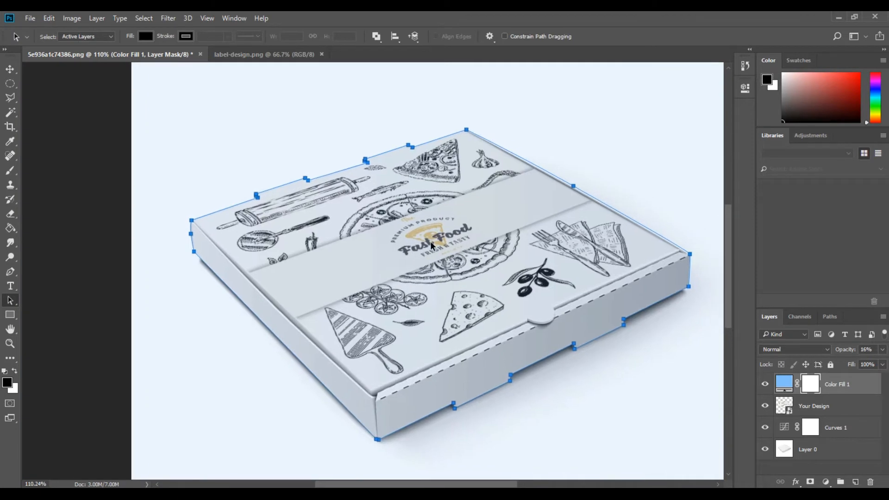
pyautogui.rightClick(431, 237)
pyautogui.click(465, 288)
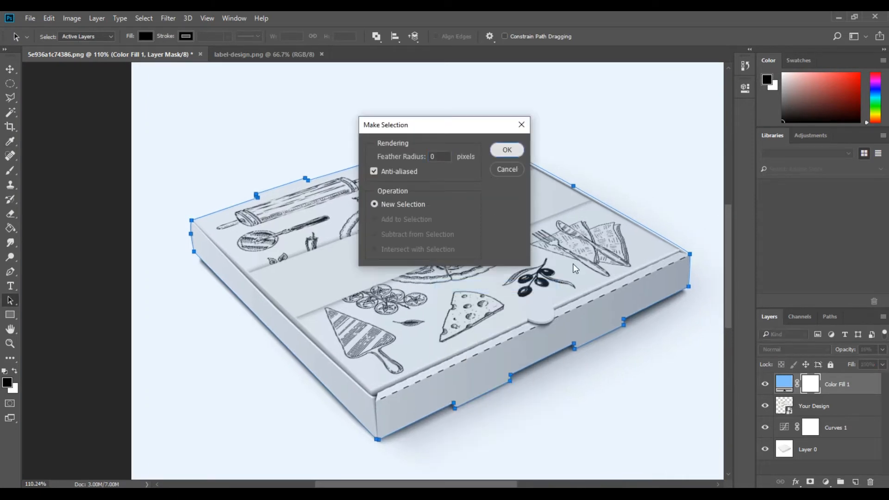
pyautogui.press('Return')
# Set the opacity of the Color Fill 1 layer to 100%
pyautogui.hscroll(4, 670, 322)
pyautogui.click(883, 350)
pyautogui.click(881, 362)
pyautogui.scroll(-1, 457, 340)
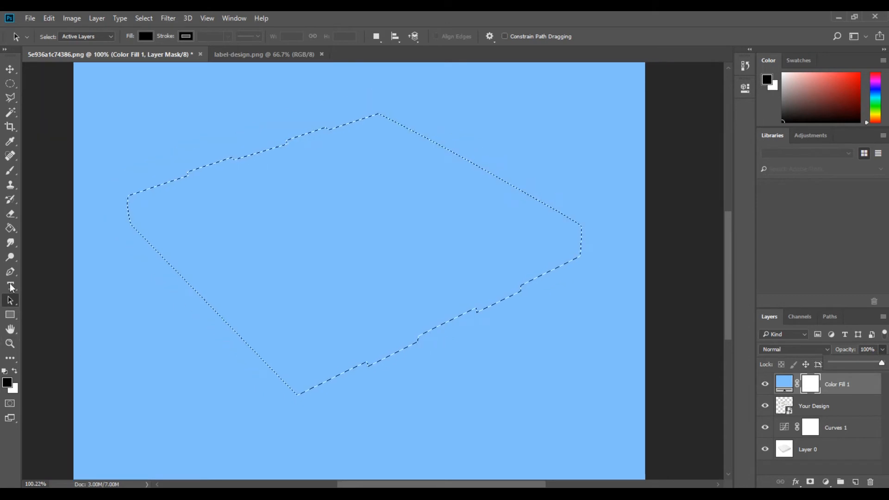
# Paint black inside the box selection on the Color Fill 1 mask with a soft round brush to reveal the whole box
pyautogui.press('b')
pyautogui.rightClick(291, 191)
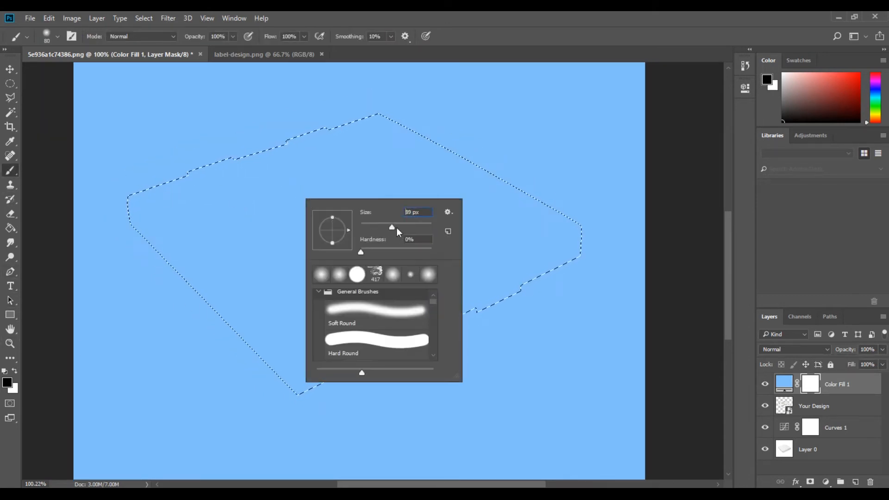
pyautogui.moveTo(396, 230); pyautogui.dragTo(394, 230)
pyautogui.moveTo(143, 203)
pyautogui.mouseDown()
pyautogui.moveTo(324, 153)
pyautogui.moveTo(331, 123)
pyautogui.moveTo(560, 243)
pyautogui.moveTo(337, 324)
pyautogui.mouseUp()
pyautogui.moveTo(488, 217)
pyautogui.mouseDown()
pyautogui.moveTo(370, 278)
pyautogui.moveTo(208, 222)
pyautogui.moveTo(324, 352)
pyautogui.moveTo(320, 343)
pyautogui.mouseUp()
pyautogui.moveTo(433, 182)
pyautogui.mouseDown()
pyautogui.moveTo(470, 163)
pyautogui.moveTo(272, 357)
pyautogui.moveTo(155, 172)
pyautogui.mouseUp()
pyautogui.moveTo(396, 97); pyautogui.dragTo(398, 318)
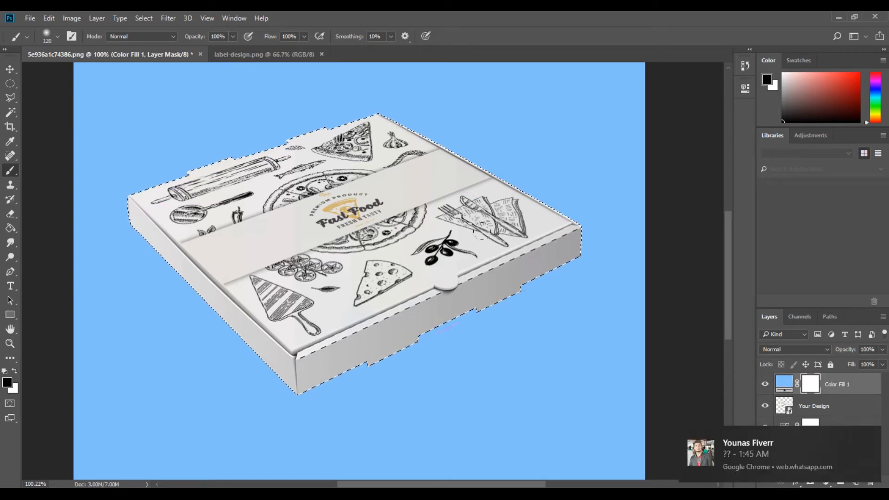
# Set the Color Fill 1 layer's blend mode to Multiply and deselect the box outline
pyautogui.click(10, 69)
pyautogui.click(794, 349)
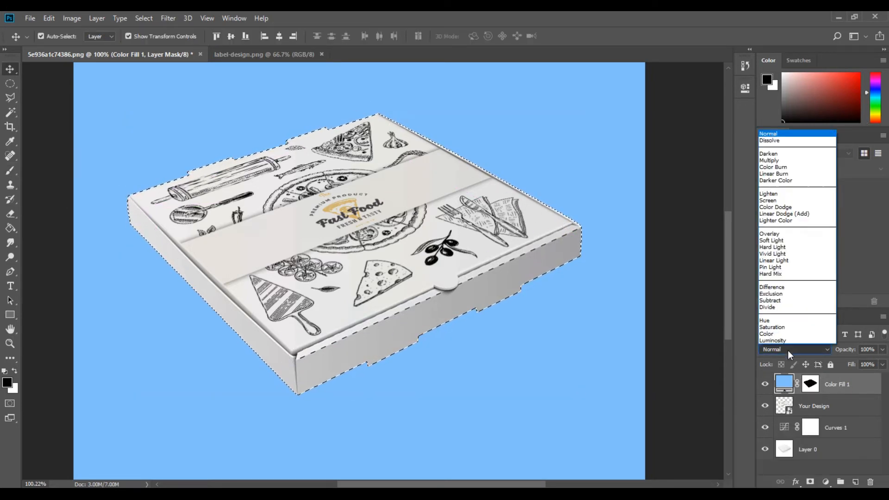
pyautogui.click(787, 161)
pyautogui.click(657, 322)
pyautogui.hotkey('ctrl', 'd')
pyautogui.scroll(-1, 416, 326)
pyautogui.scroll(-3, 416, 329)
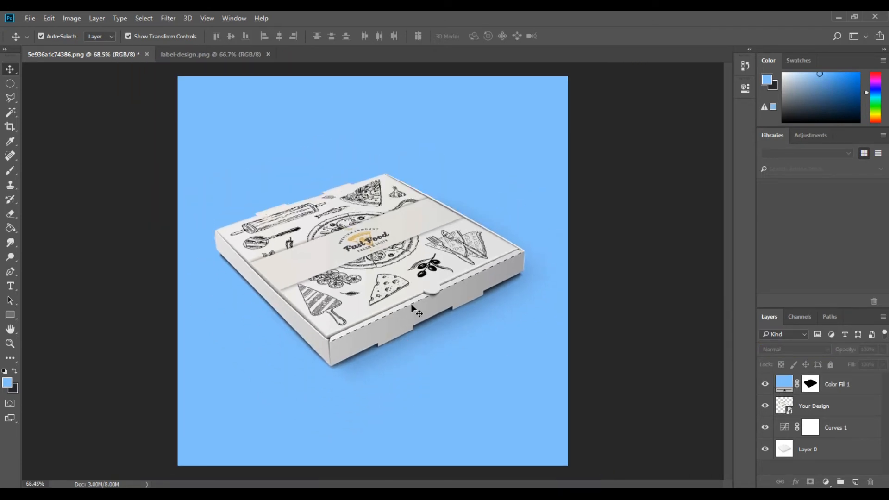
# Try different hues for the Color Fill 1 background, settle on grey-blue #8d939c, and deselect the layer
pyautogui.doubleClick(785, 385)
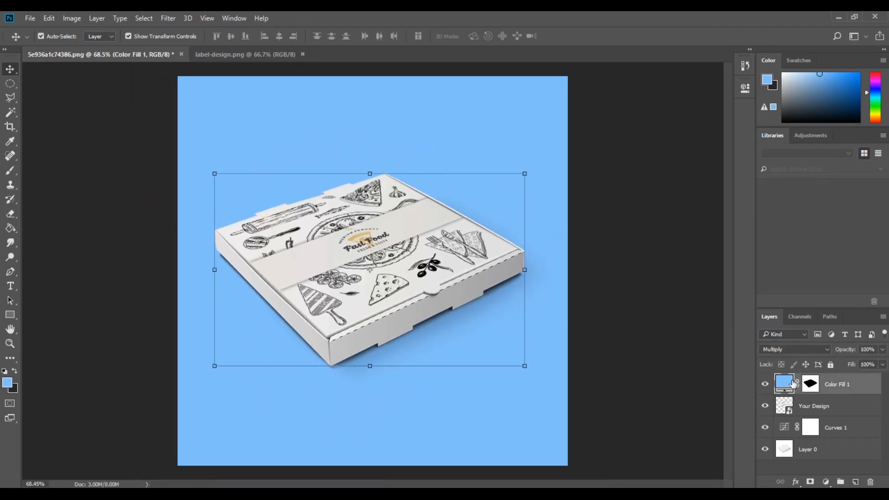
pyautogui.moveTo(600, 182)
pyautogui.mouseDown()
pyautogui.moveTo(537, 226)
pyautogui.moveTo(592, 165)
pyautogui.mouseUp()
pyautogui.click(668, 157)
pyautogui.moveTo(668, 153); pyautogui.dragTo(668, 145)
pyautogui.moveTo(625, 177)
pyautogui.mouseDown()
pyautogui.moveTo(637, 207)
pyautogui.moveTo(537, 211)
pyautogui.moveTo(511, 184)
pyautogui.moveTo(532, 174)
pyautogui.mouseUp()
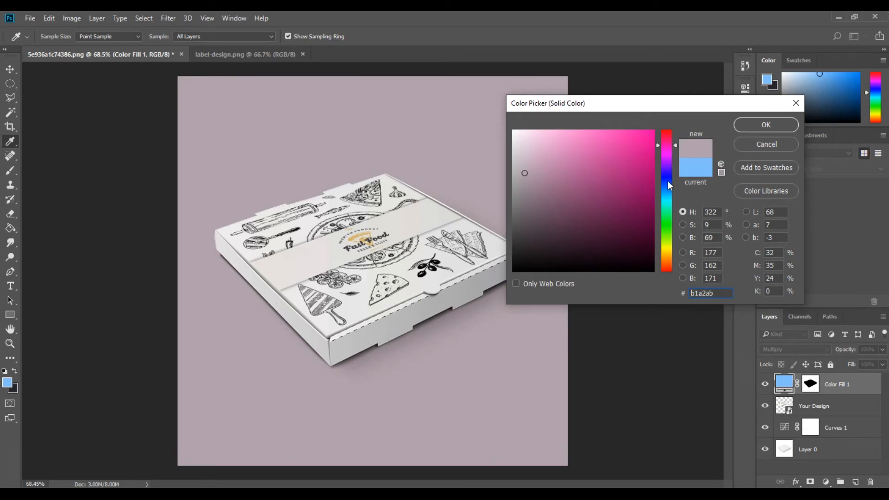
pyautogui.moveTo(667, 178); pyautogui.dragTo(668, 188)
pyautogui.click(532, 171)
pyautogui.moveTo(532, 171)
pyautogui.mouseDown()
pyautogui.moveTo(522, 160)
pyautogui.moveTo(526, 185)
pyautogui.mouseUp()
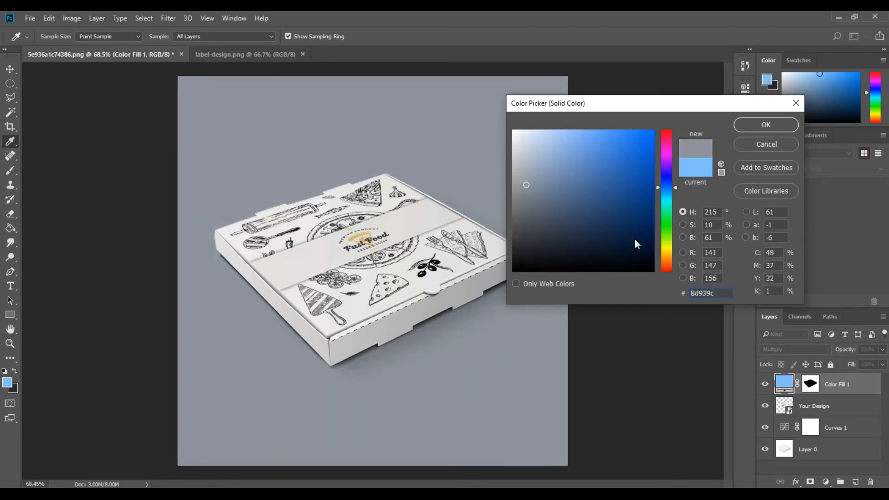
pyautogui.click(753, 127)
pyautogui.press('v')
pyautogui.click(652, 278)
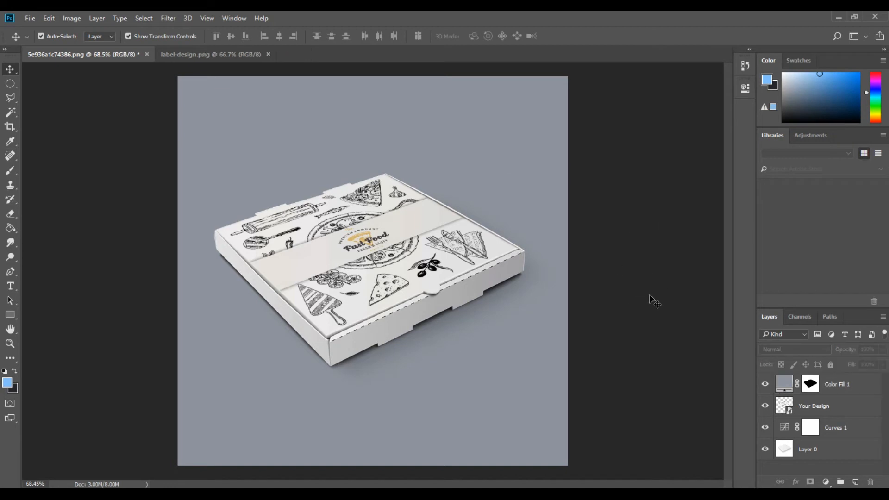
# Save a JPEG copy of the mockup to the Desktop as "mockup image", adjusting the export quality
pyautogui.click(28, 21)
pyautogui.click(30, 20)
pyautogui.click(30, 19)
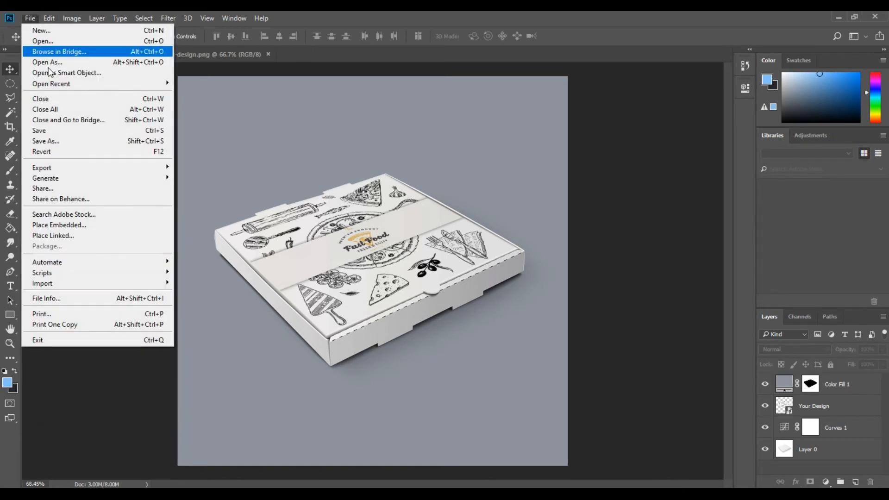
pyautogui.click(52, 141)
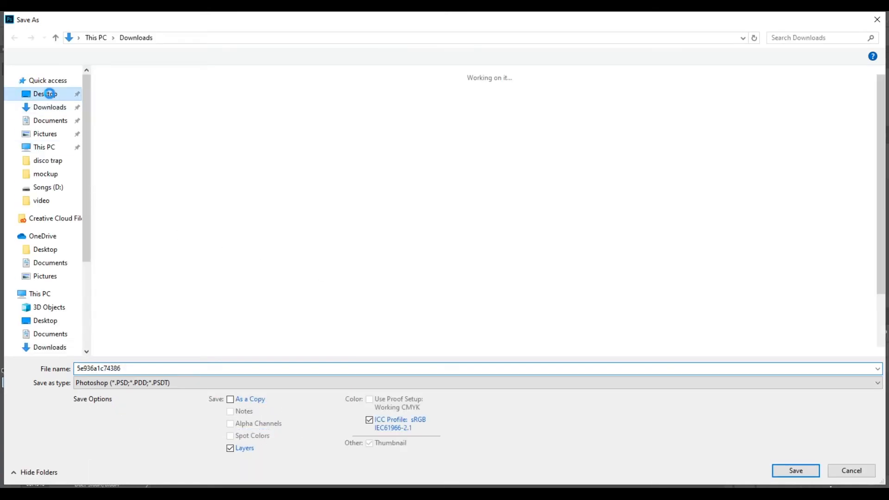
pyautogui.click(50, 94)
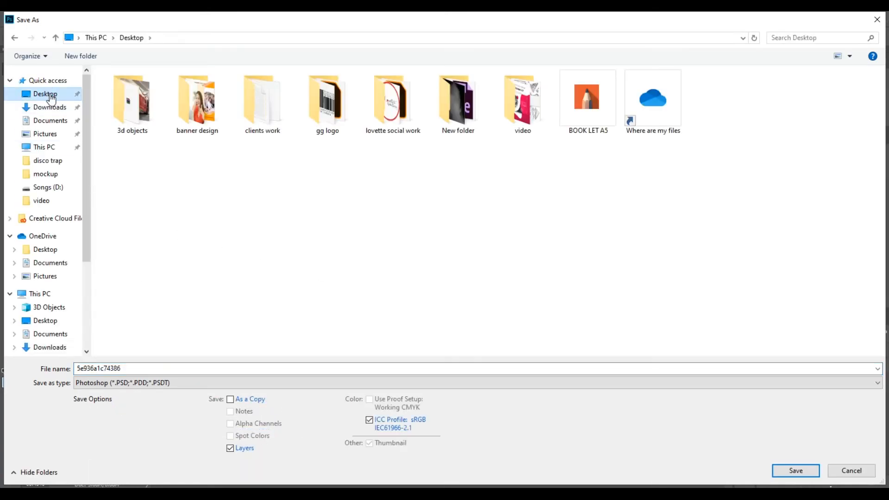
pyautogui.click(189, 369)
pyautogui.write('mockup')
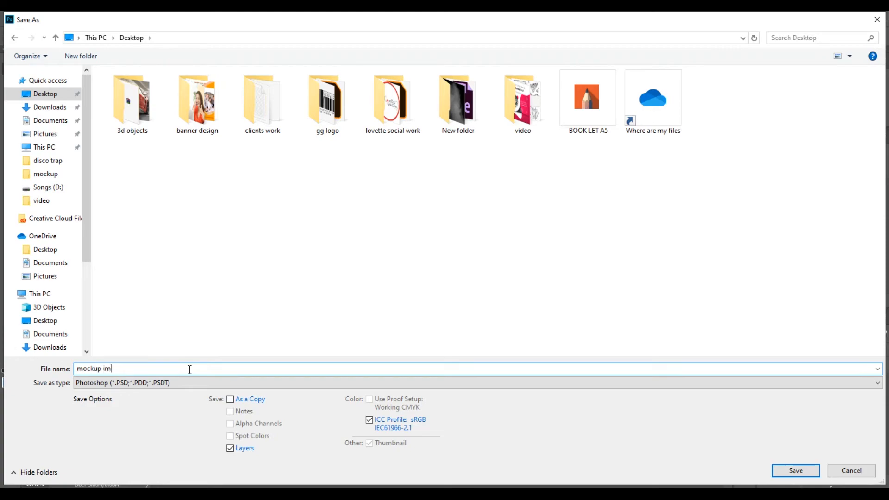
pyautogui.write('image')
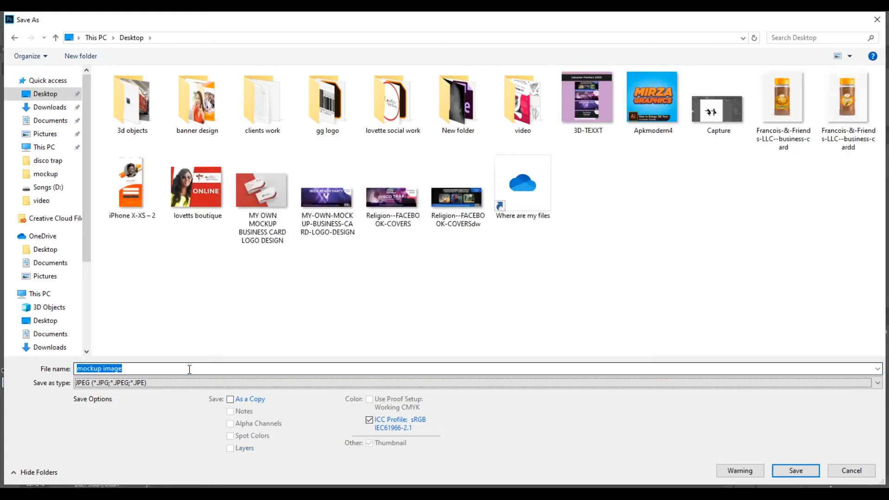
pyautogui.press('Return')
pyautogui.moveTo(445, 187); pyautogui.dragTo(473, 186)
pyautogui.click(510, 137)
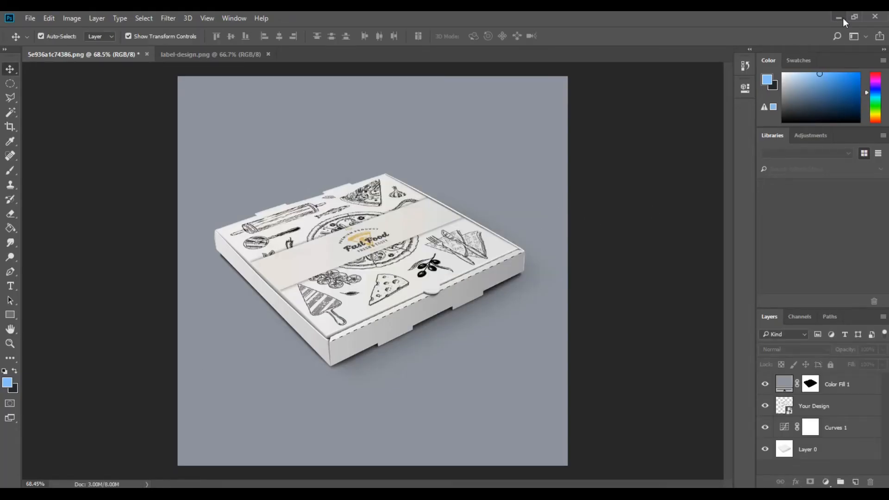
# Switch to the Windows desktop and open the saved "mockup image" file for viewing
pyautogui.click(838, 18)
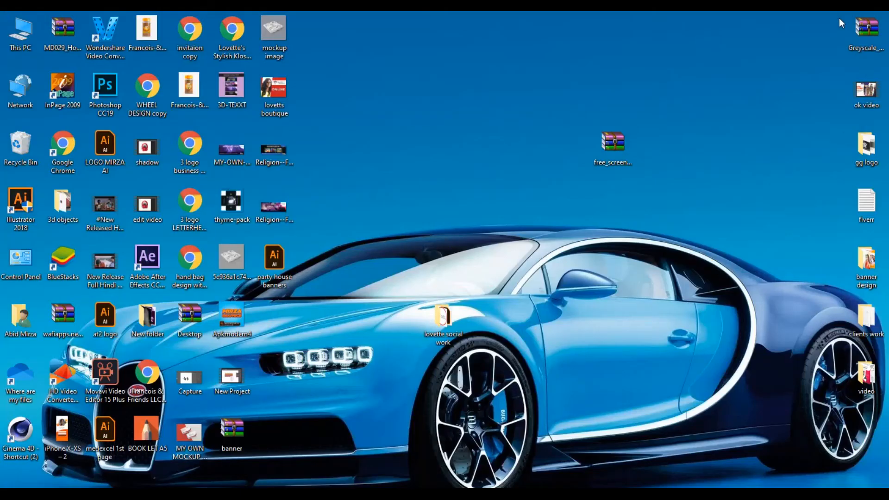
pyautogui.rightClick(274, 41)
pyautogui.press('Escape')
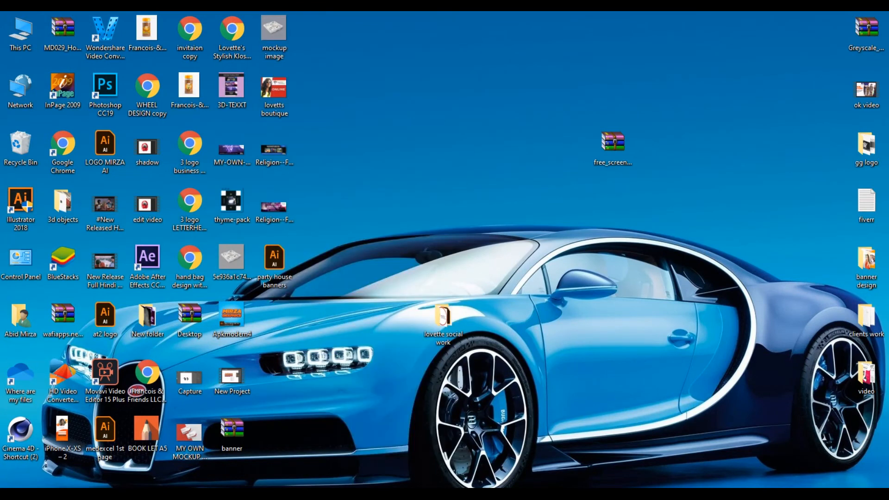
pyautogui.doubleClick(275, 44)
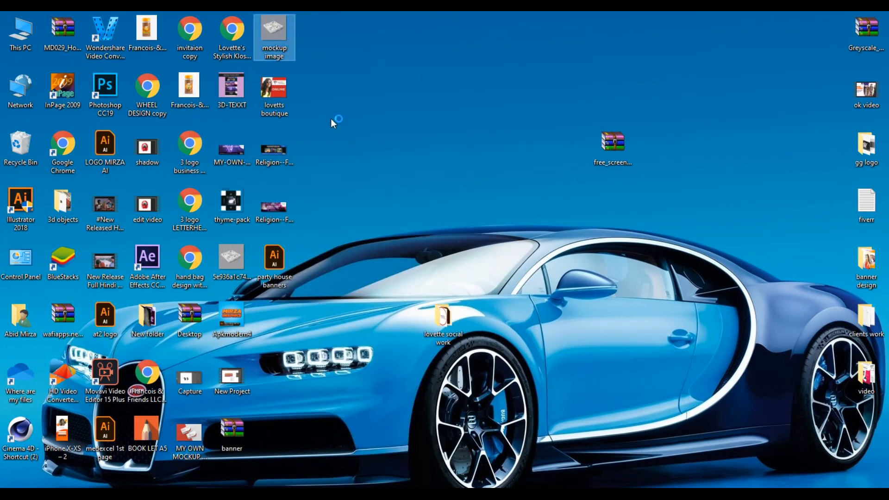